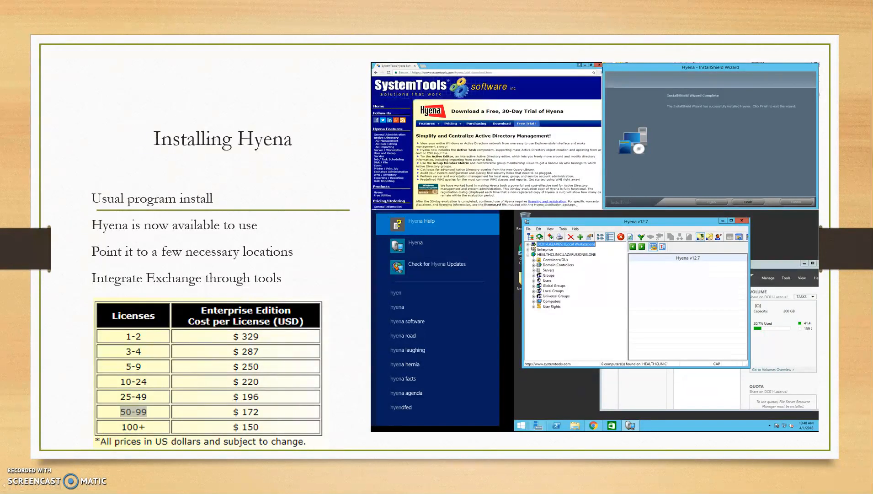
# Advance past the last PowerPoint slide and end the slideshow
pyautogui.press('Right')
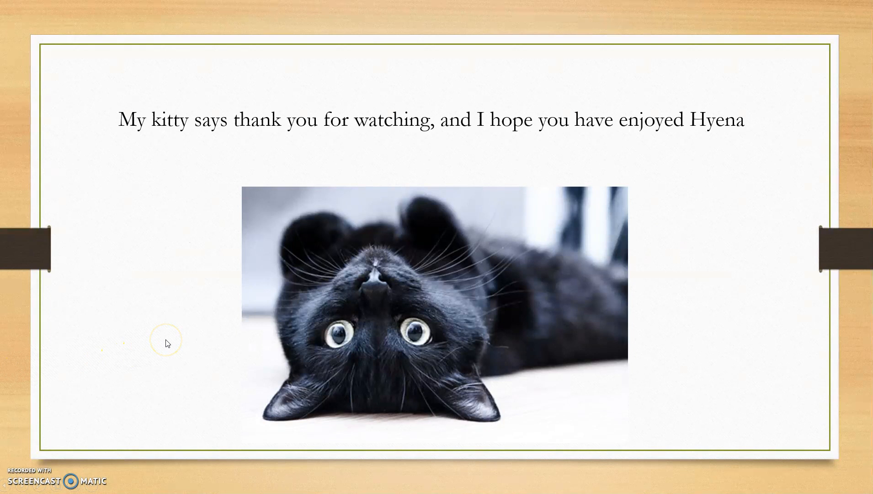
pyautogui.press('Escape')
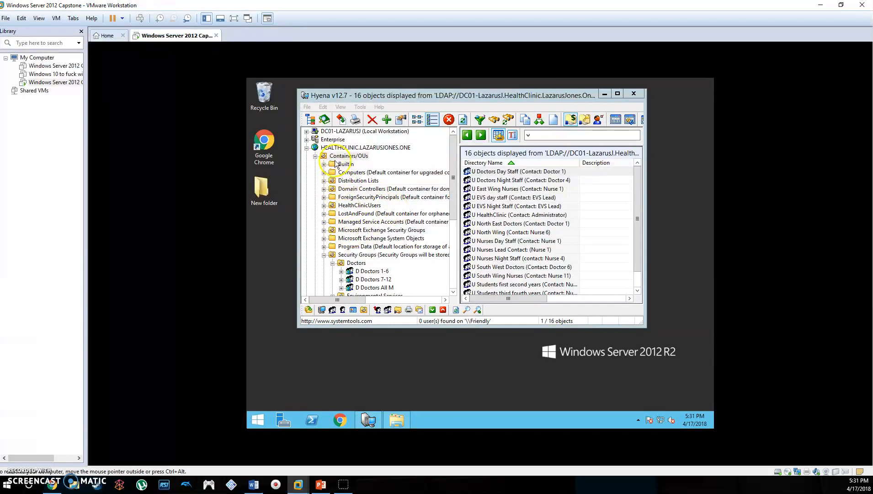
# Maximize the Hyena window and collapse the Security Groups branch of the domain tree
pyautogui.doubleClick(398, 97)
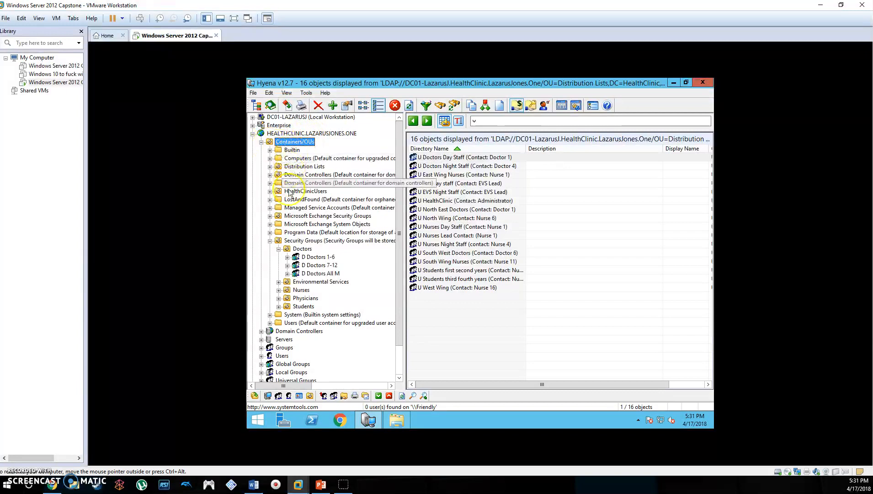
pyautogui.click(270, 241)
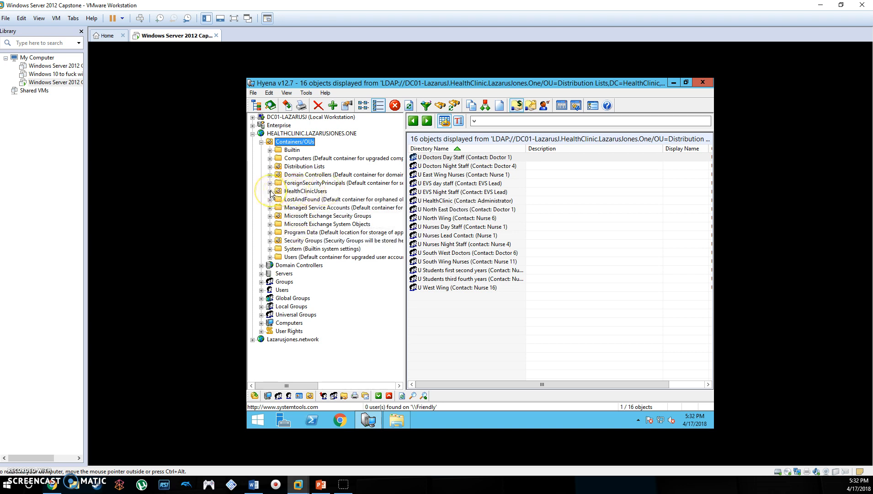
# Create an OU named 'Test' under Containers/OUs at the domain root and refresh the tree to show it
pyautogui.rightClick(299, 142)
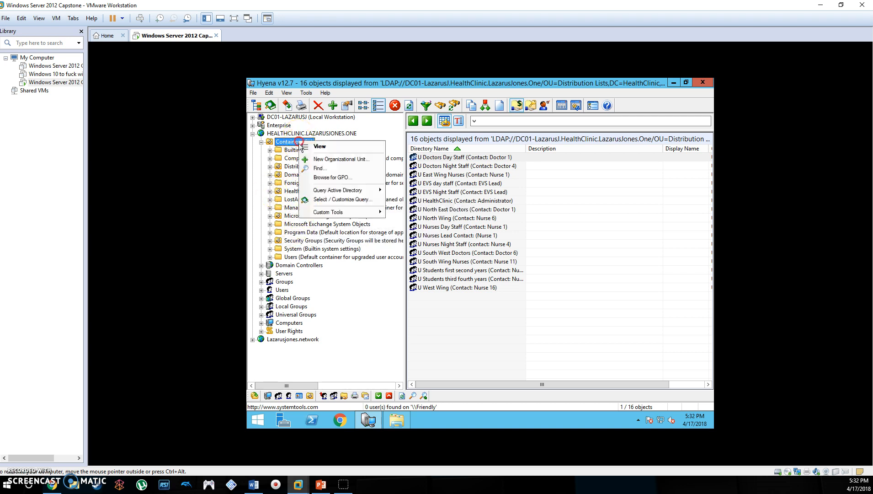
pyautogui.click(319, 159)
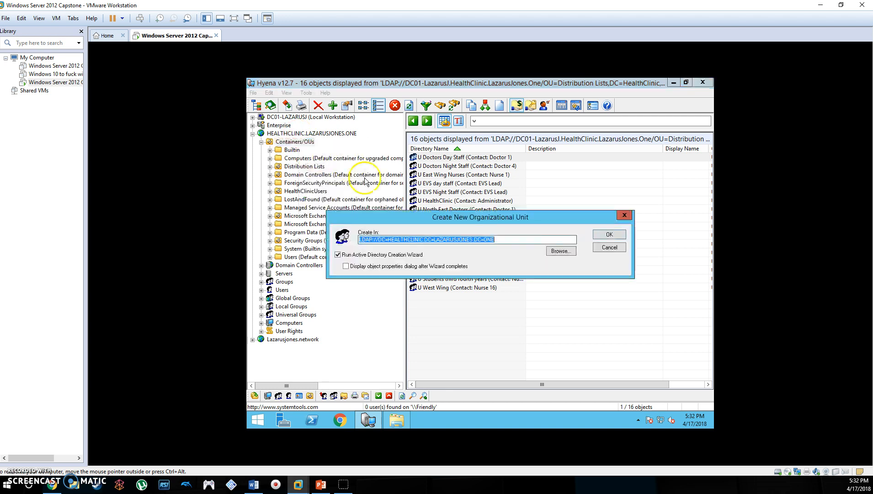
pyautogui.click(613, 232)
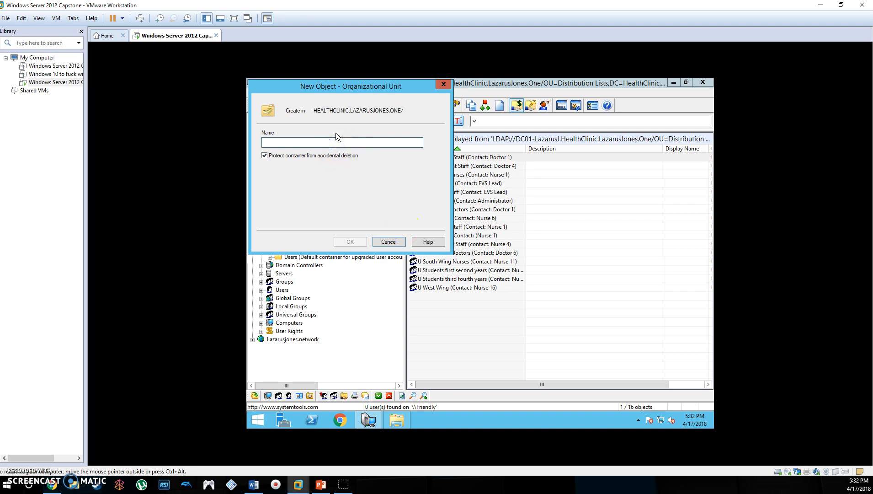
pyautogui.write('Test')
pyautogui.press('Return')
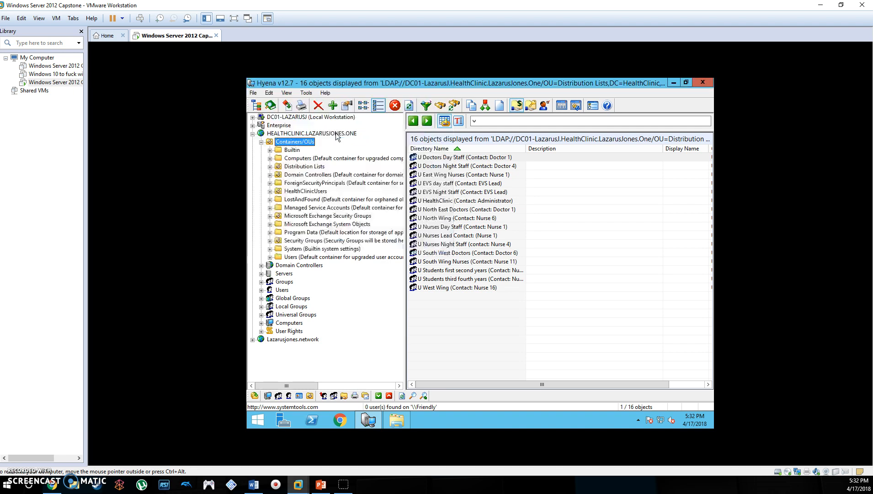
pyautogui.click(262, 141)
pyautogui.click(262, 142)
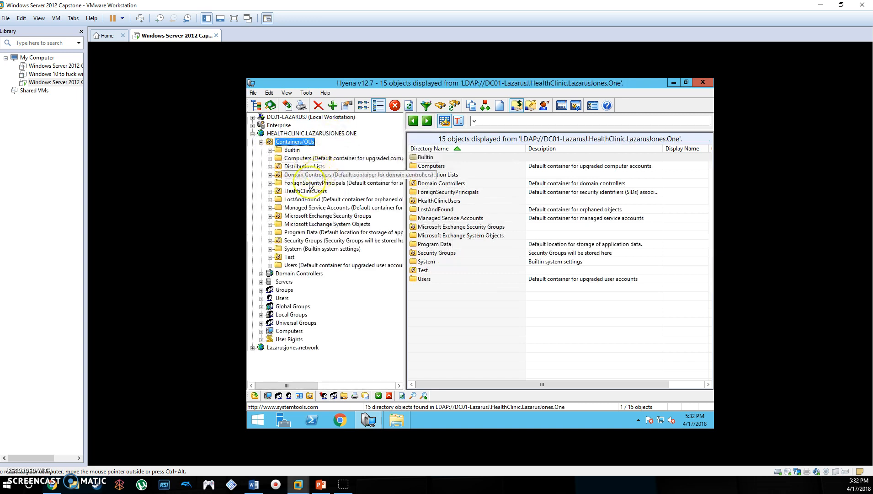
# Start a new user object in the Test OU, accepting Test as its location
pyautogui.rightClick(286, 258)
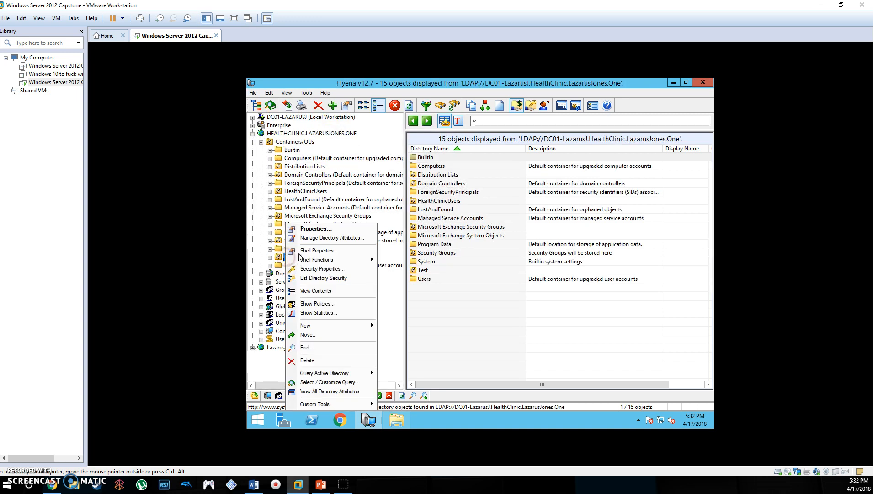
pyautogui.click(270, 257)
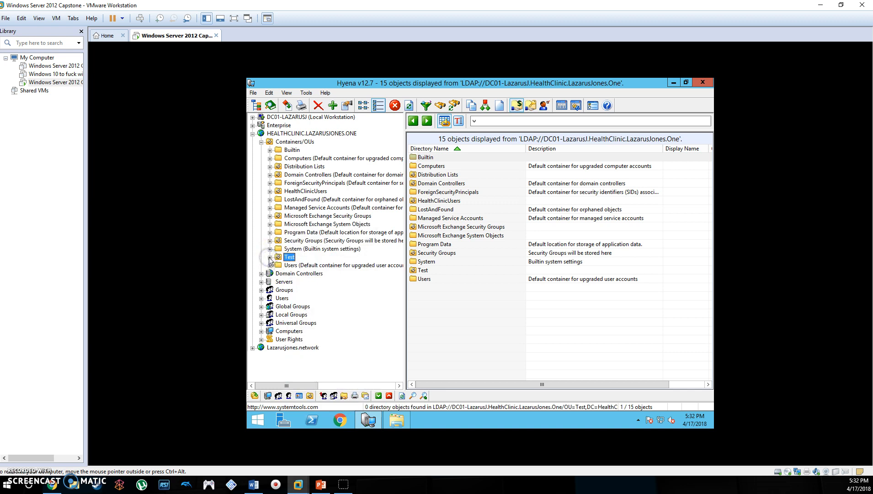
pyautogui.rightClick(289, 257)
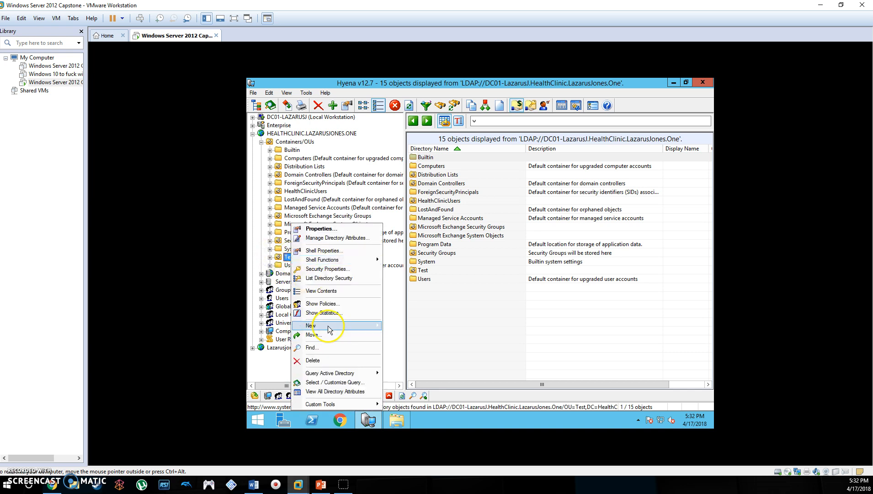
pyautogui.moveTo(329, 329)
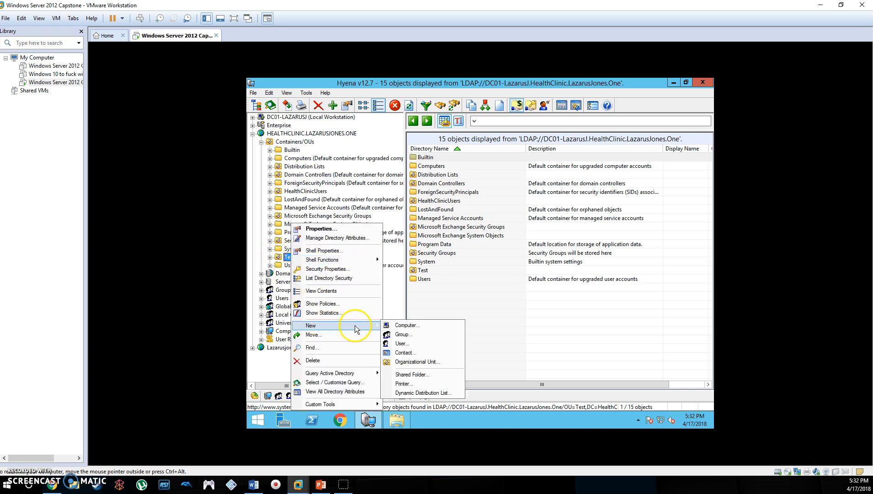
pyautogui.click(419, 343)
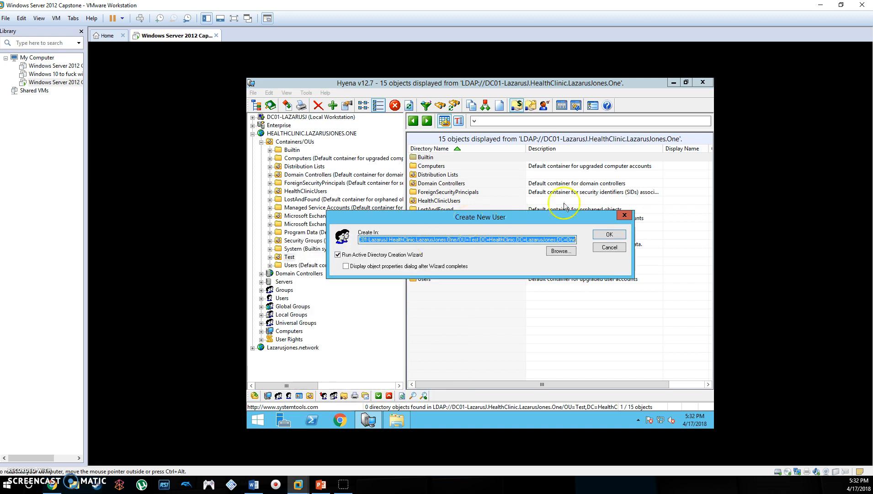
pyautogui.click(609, 235)
# Enter the test user's first name, last name and a lowercase logon name
pyautogui.write('Testy')
pyautogui.press('Tab')
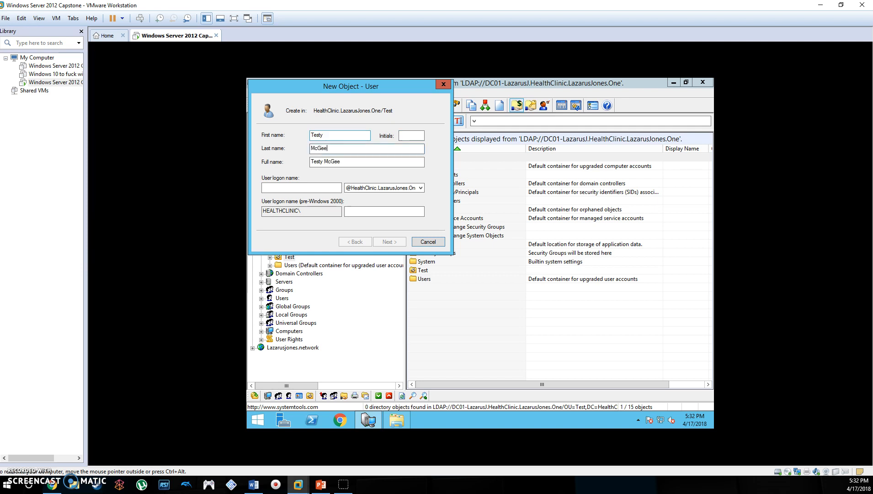
pyautogui.write('McGee')
pyautogui.press('Tab')
pyautogui.press('Tab')
pyautogui.write('TM')
pyautogui.press('BackSpace')
pyautogui.press('BackSpace')
pyautogui.write('tmcgee')
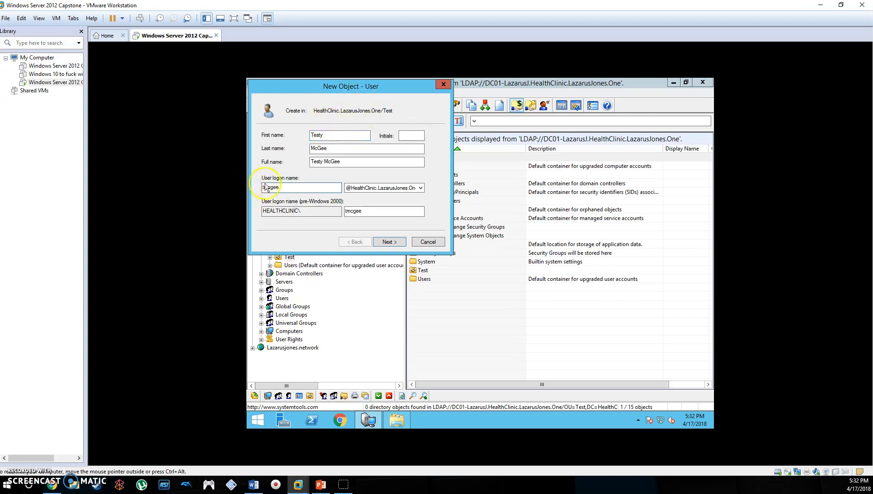
# Set and confirm the account password, finish the wizard, and check the user under Test
pyautogui.click(394, 240)
pyautogui.click(390, 137)
pyautogui.write('••')
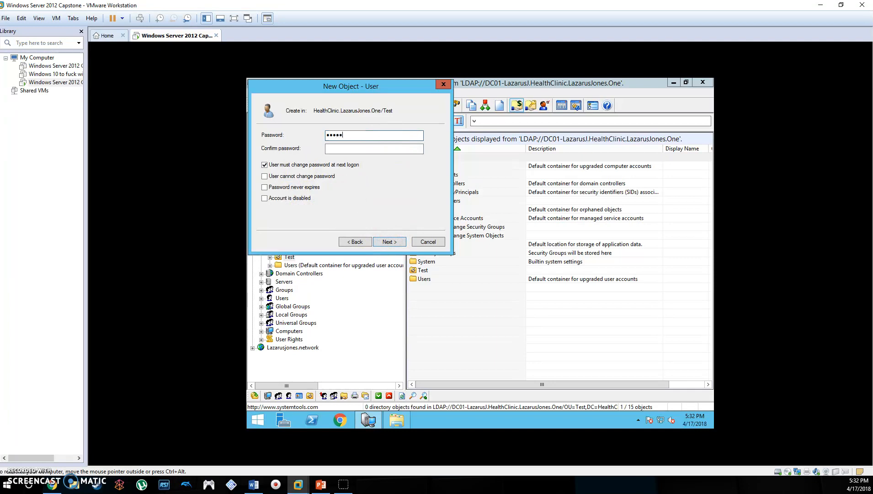
pyautogui.press('Tab')
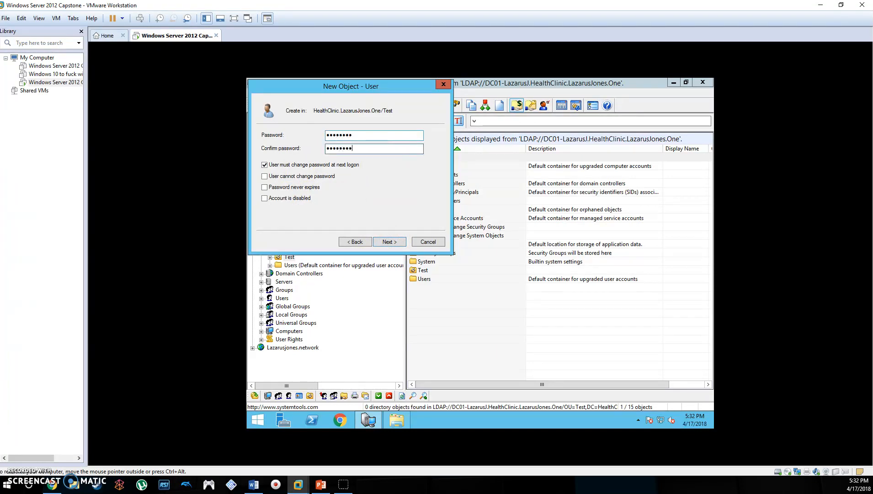
pyautogui.click(393, 242)
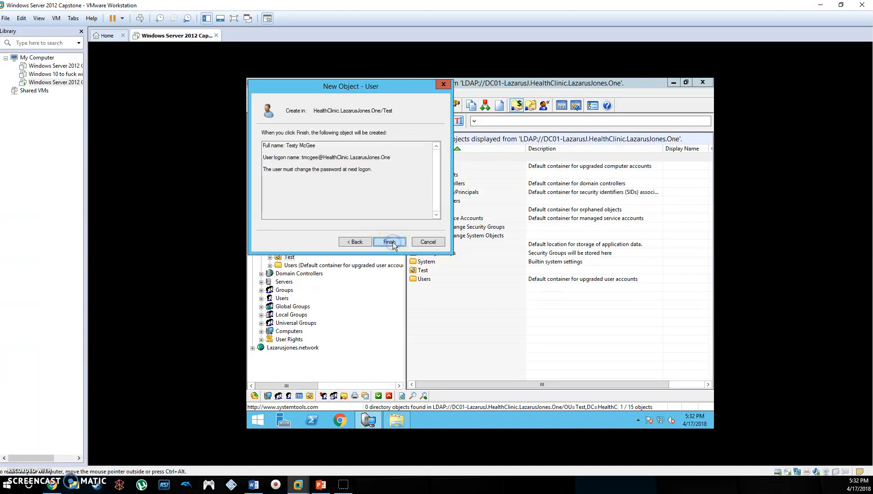
pyautogui.click(393, 242)
pyautogui.click(270, 257)
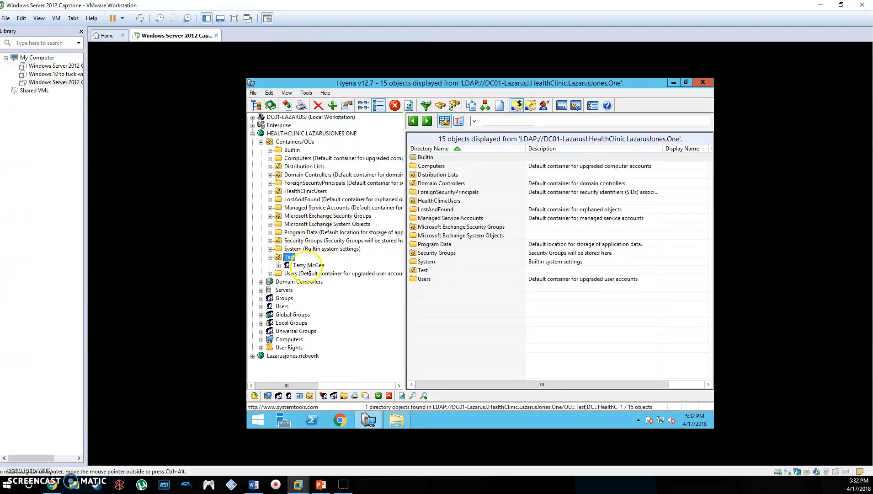
pyautogui.click(270, 257)
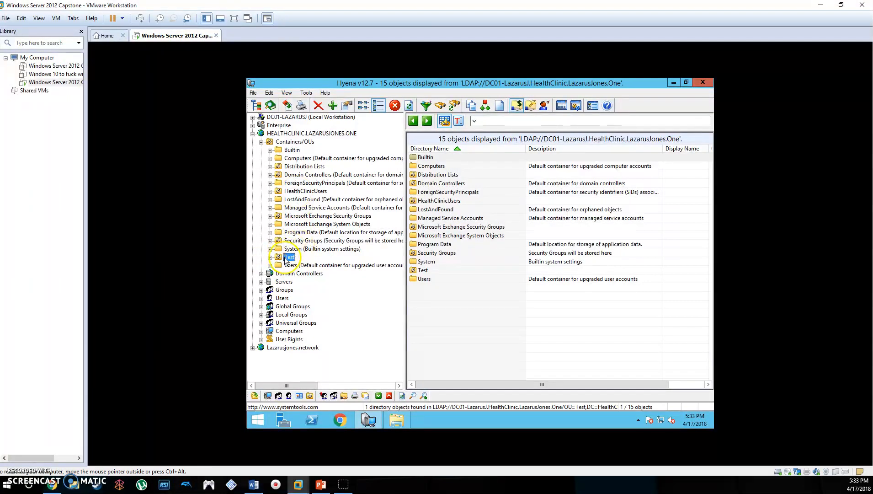
# Create a Global Security group named 'Test group' in the Test OU and expand Test to show it
pyautogui.rightClick(299, 257)
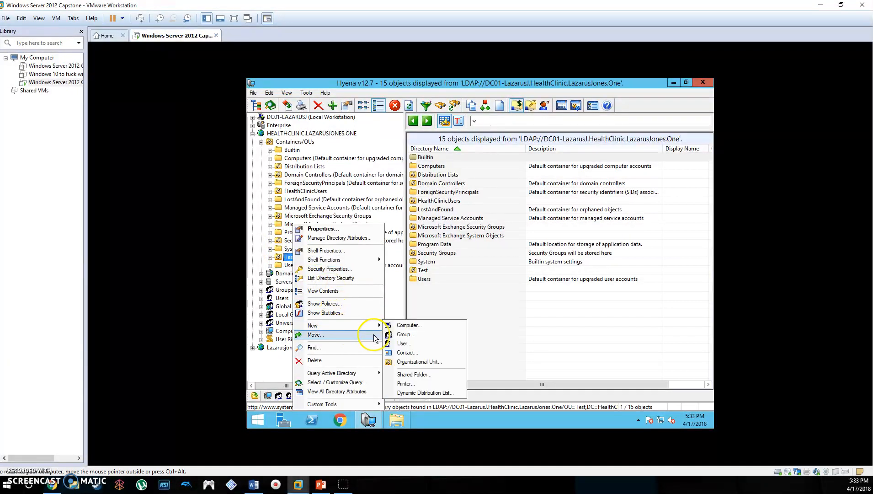
pyautogui.click(404, 334)
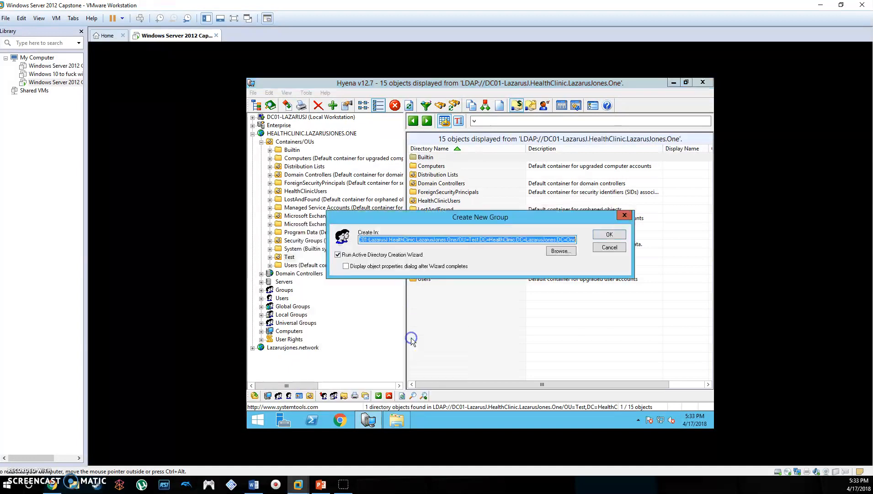
pyautogui.click(609, 234)
pyautogui.click(292, 137)
pyautogui.write('Test group')
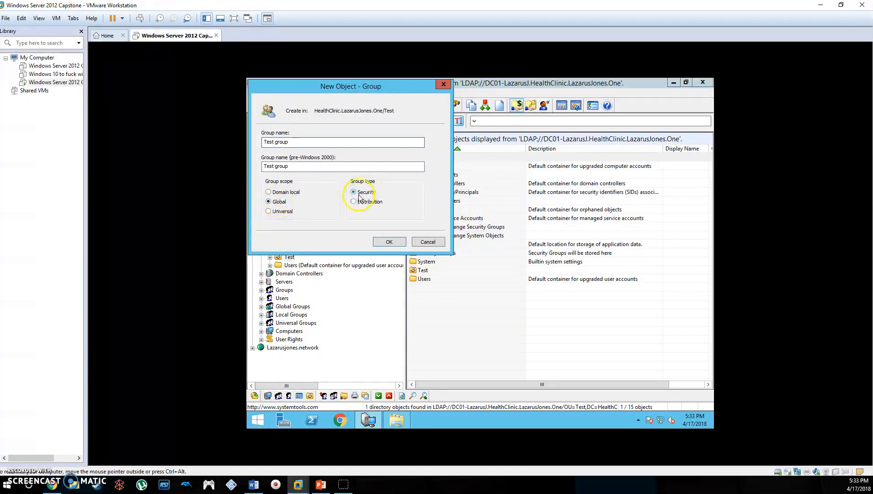
pyautogui.click(388, 242)
pyautogui.click(289, 257)
pyautogui.doubleClick(290, 258)
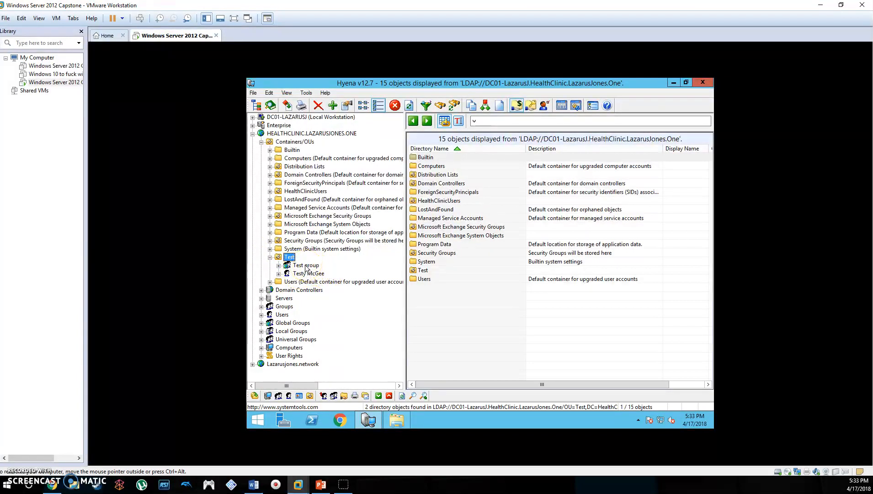
# Add the test user to Test group's Members list by name lookup, apply, and close the properties
pyautogui.click(306, 266)
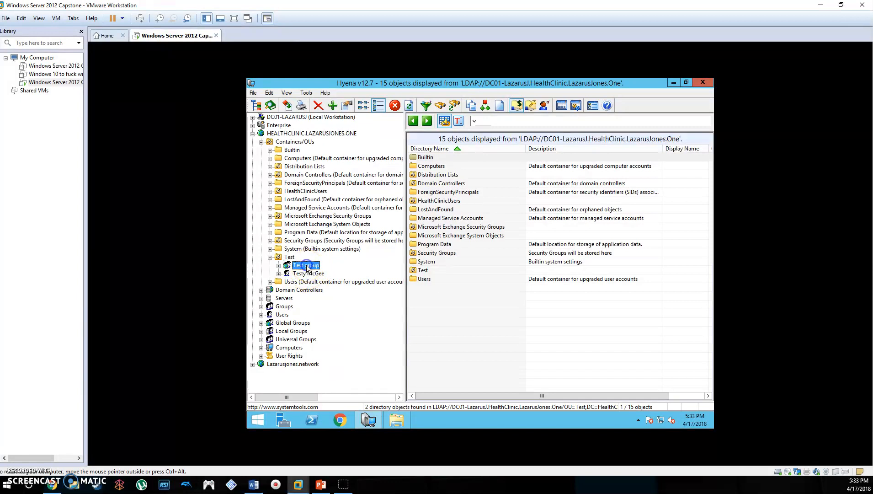
pyautogui.click(289, 101)
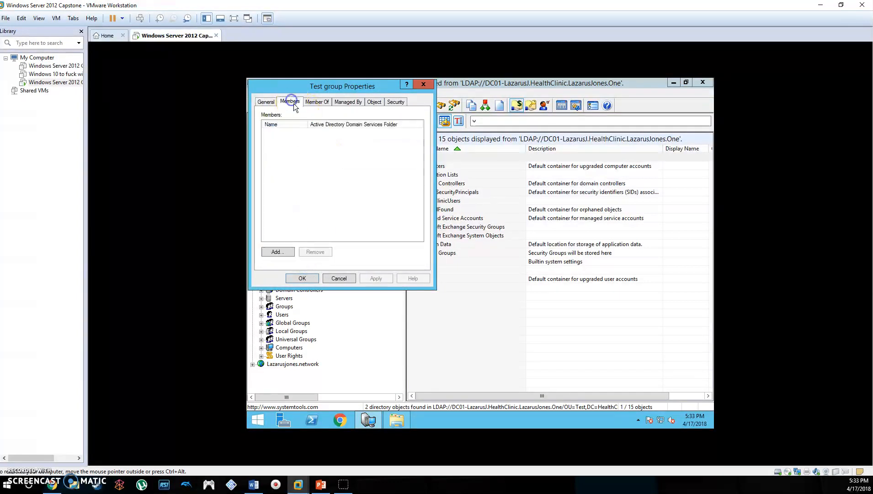
pyautogui.click(277, 251)
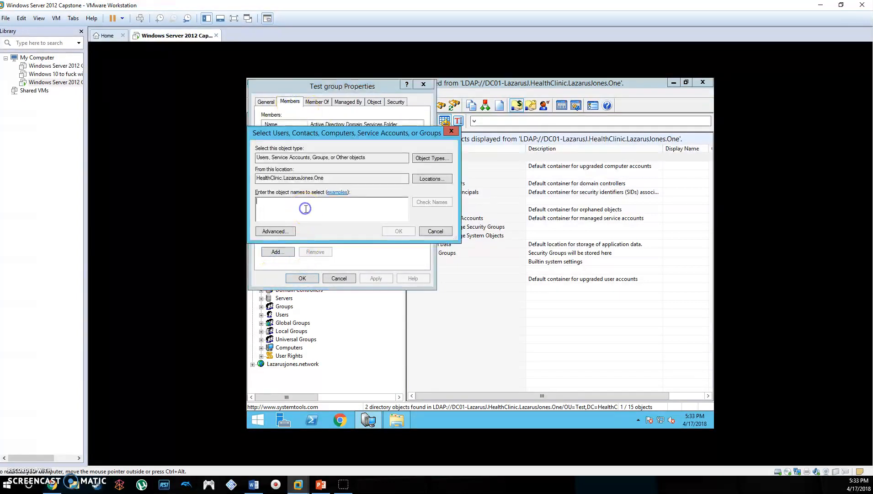
pyautogui.write('te')
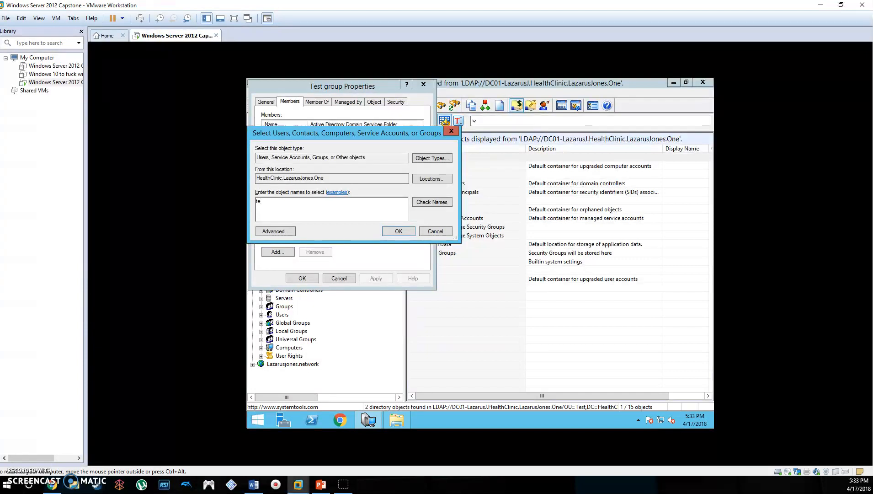
pyautogui.press('Return')
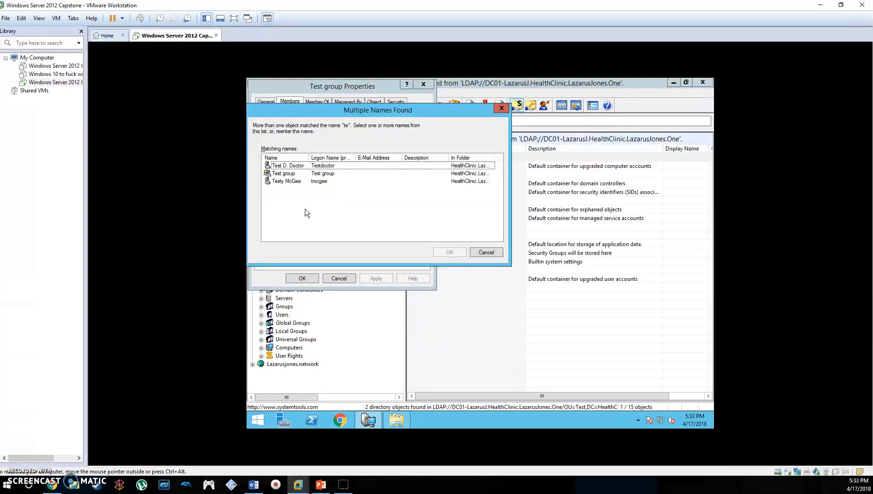
pyautogui.doubleClick(290, 183)
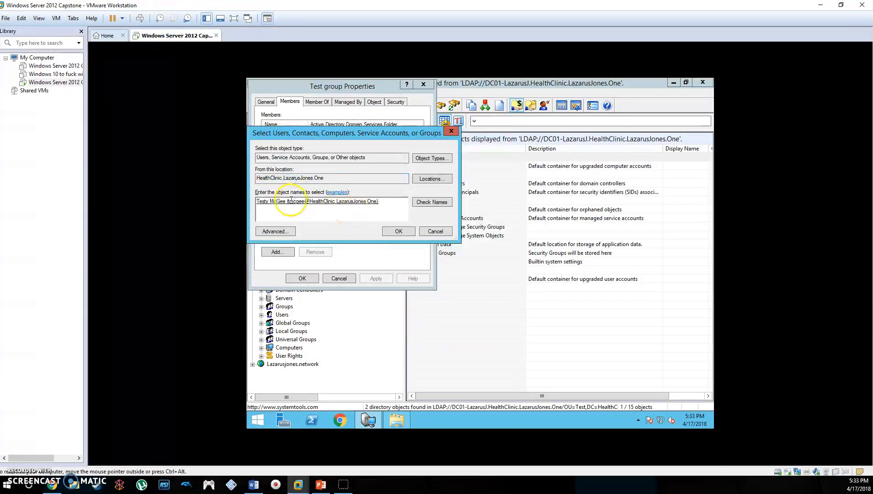
pyautogui.click(397, 231)
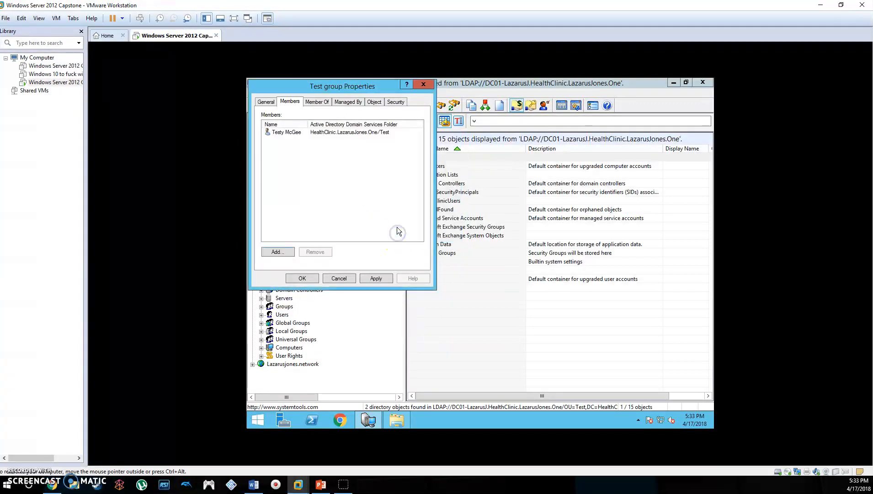
pyautogui.click(375, 278)
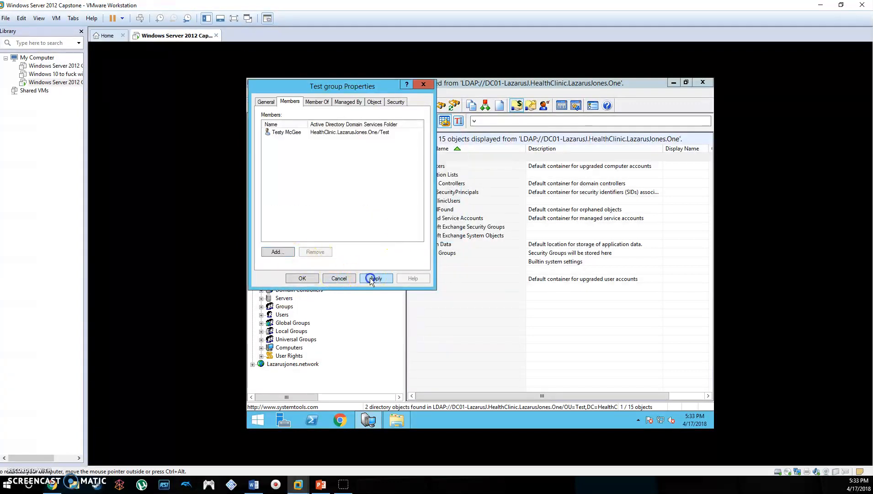
pyautogui.click(300, 278)
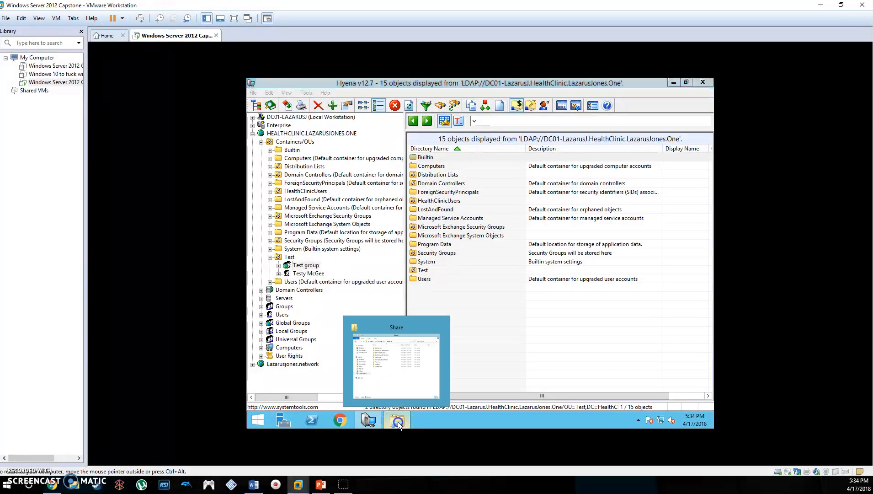
# In the C:\Share Explorer window, create a new folder named 'Test'
pyautogui.click(398, 422)
pyautogui.moveTo(466, 164); pyautogui.dragTo(439, 144)
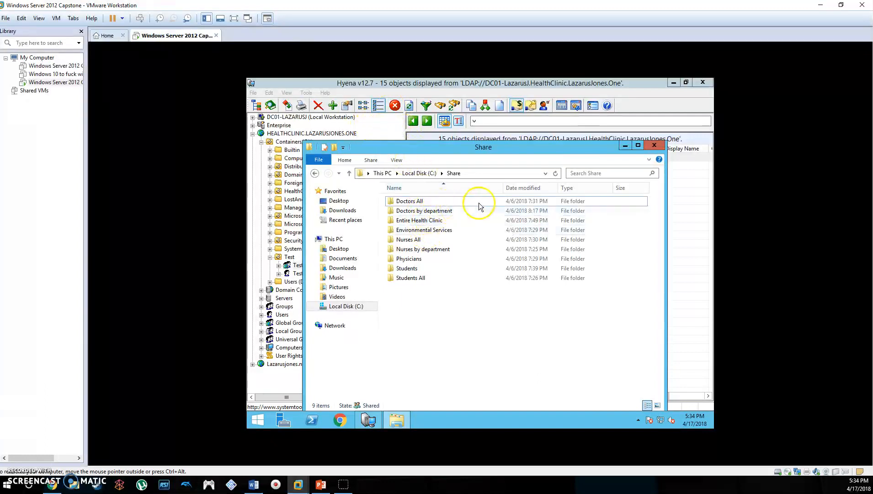
pyautogui.rightClick(420, 295)
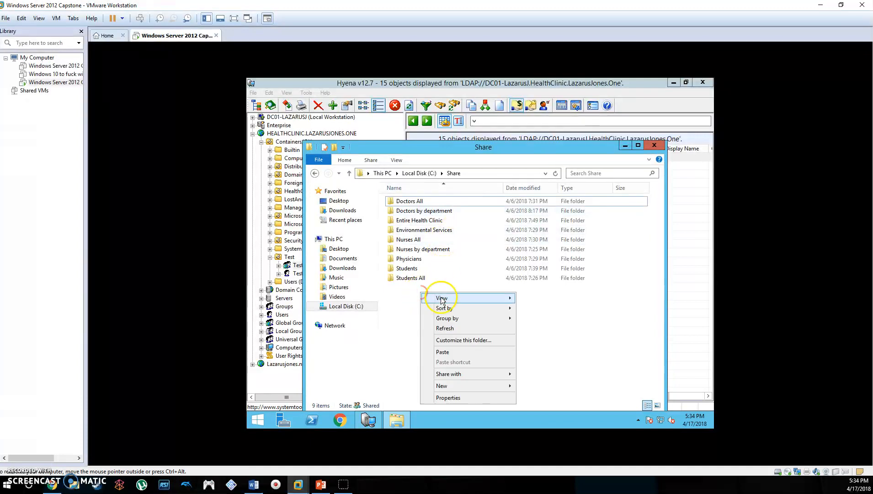
pyautogui.moveTo(505, 385)
pyautogui.click(545, 321)
pyautogui.write('Test')
pyautogui.press('Return')
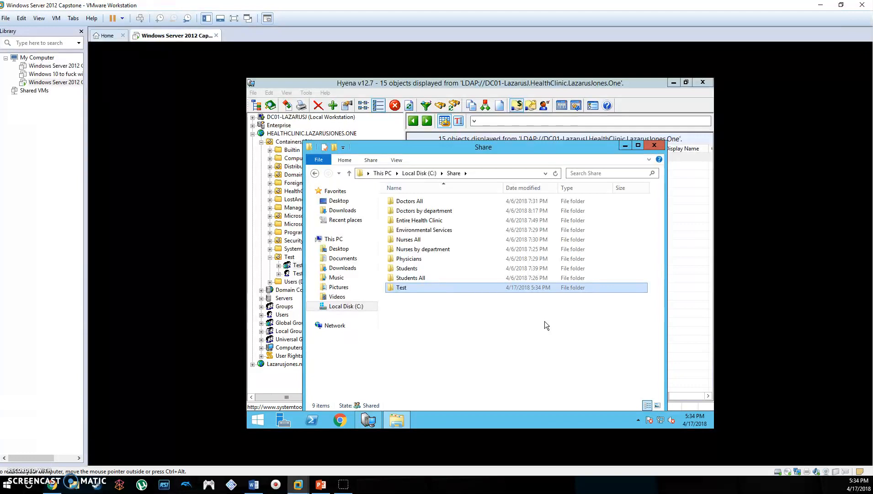
# Disable permission inheritance on the Test folder, converting inherited entries to explicit permissions
pyautogui.rightClick(405, 288)
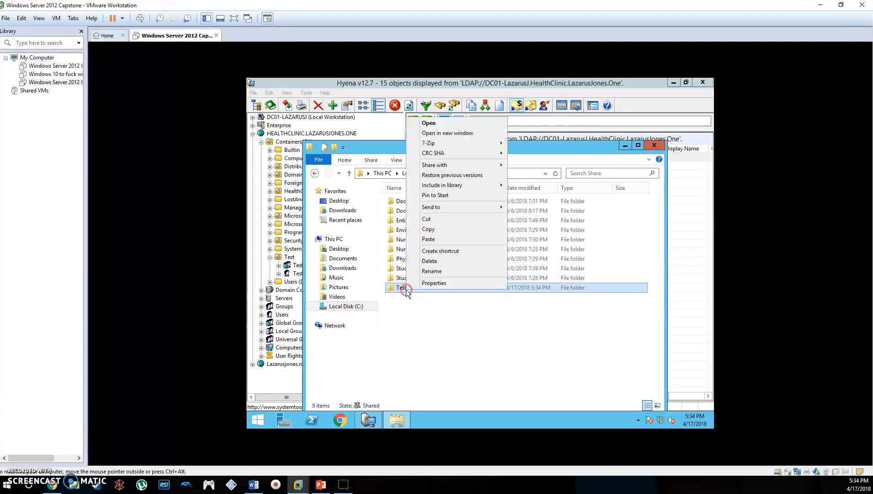
pyautogui.click(443, 284)
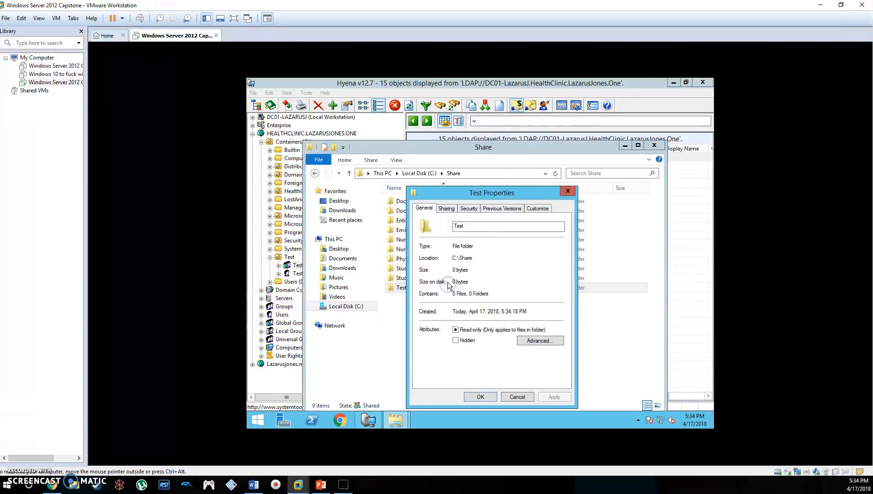
pyautogui.click(468, 208)
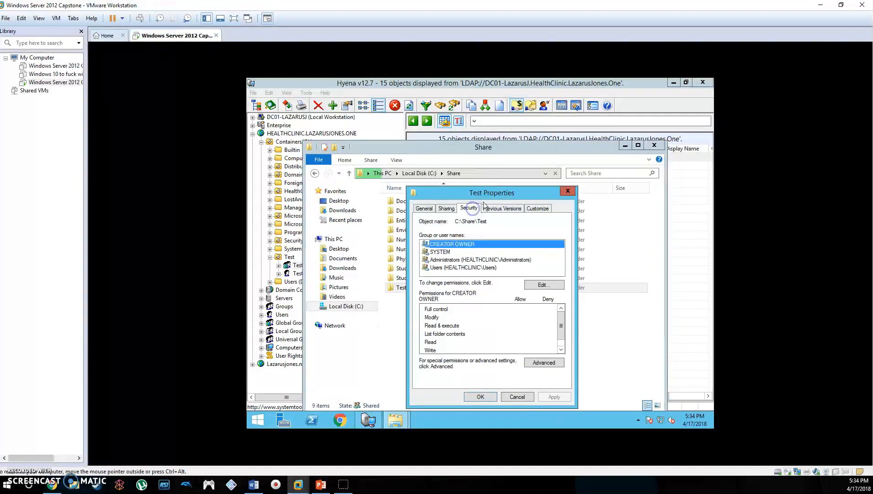
pyautogui.click(546, 285)
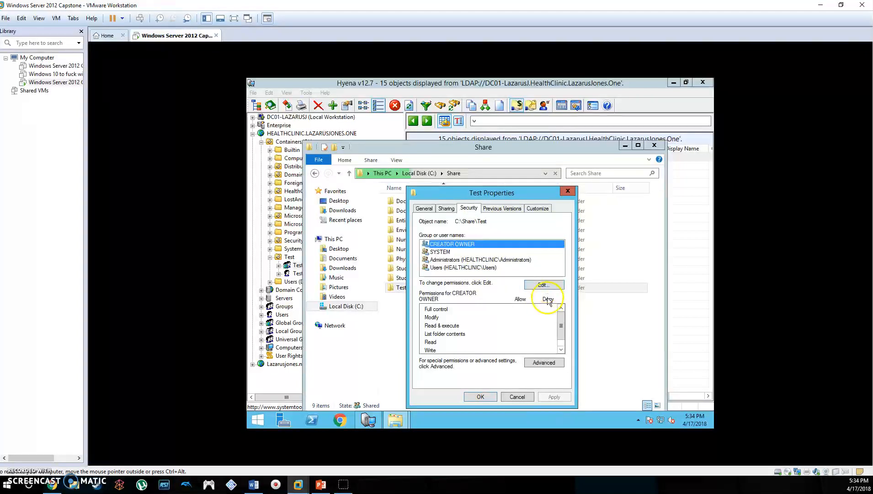
pyautogui.click(547, 365)
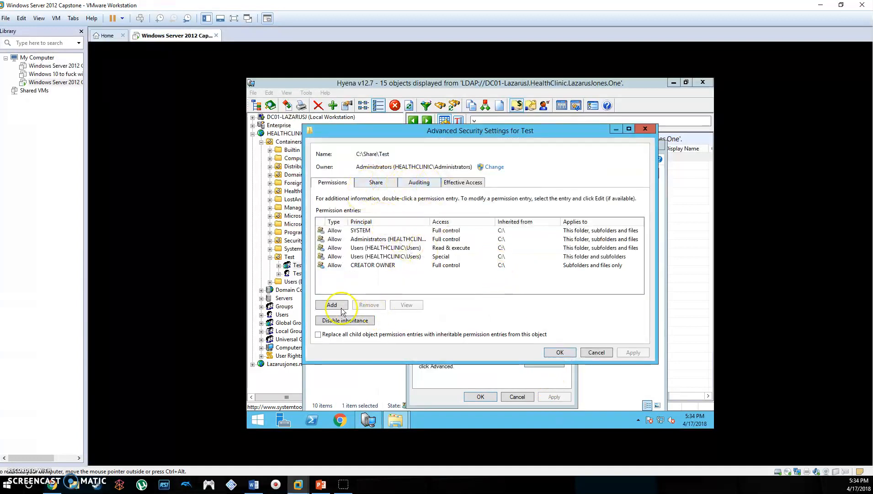
pyautogui.click(339, 321)
pyautogui.click(375, 232)
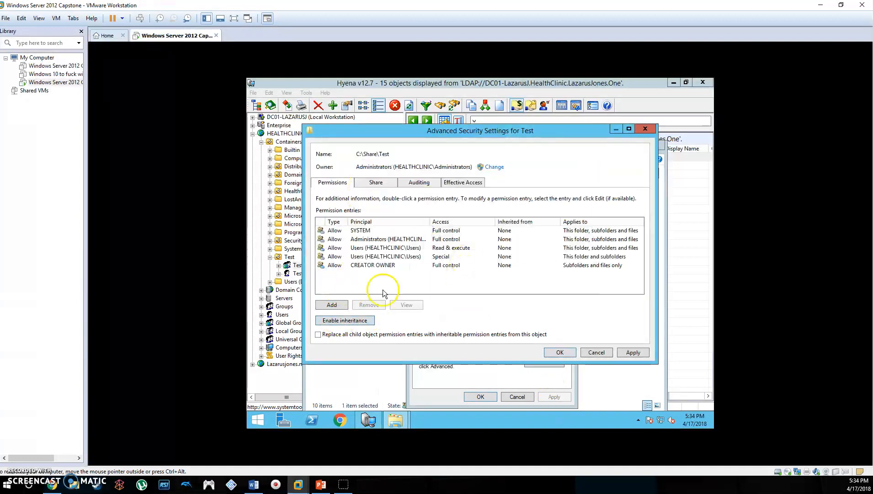
# Remove both Users entries (Special access and Read & execute) and apply the advanced settings
pyautogui.click(372, 248)
pyautogui.click(375, 257)
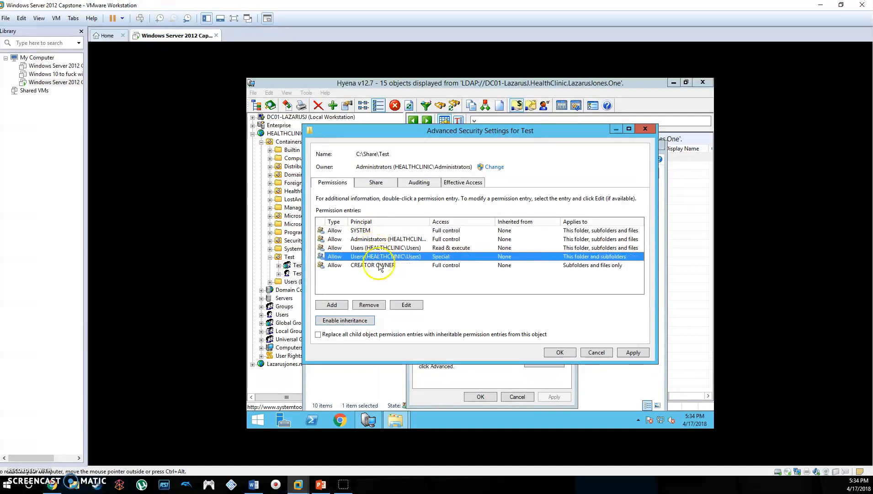
pyautogui.click(375, 305)
pyautogui.click(380, 248)
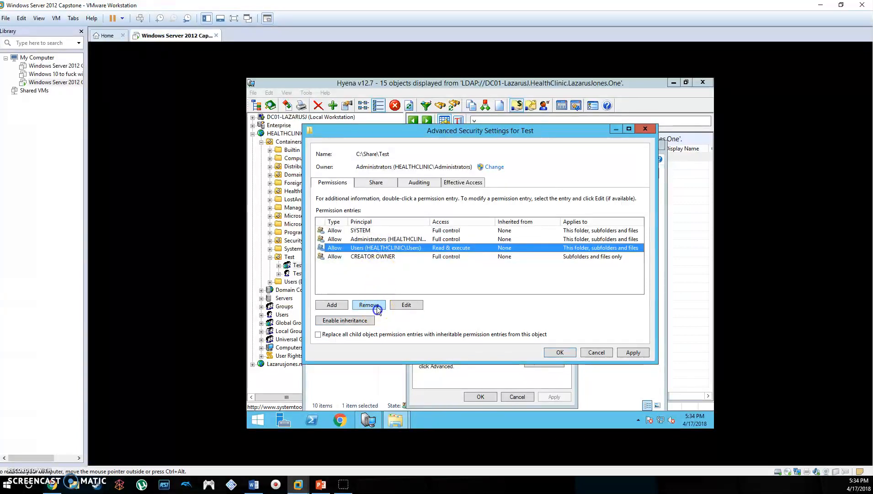
pyautogui.click(376, 306)
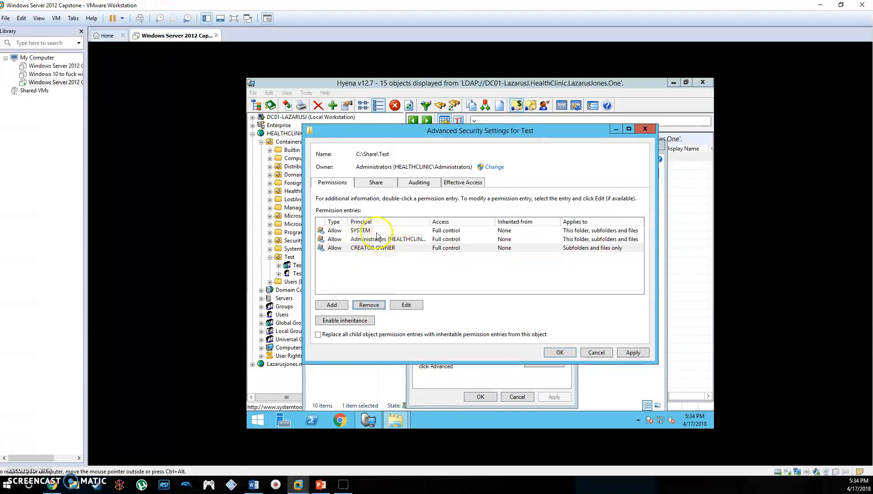
pyautogui.click(633, 352)
# Add Test group to the Test folder's permissions with Modify allowed, then apply and close
pyautogui.click(559, 352)
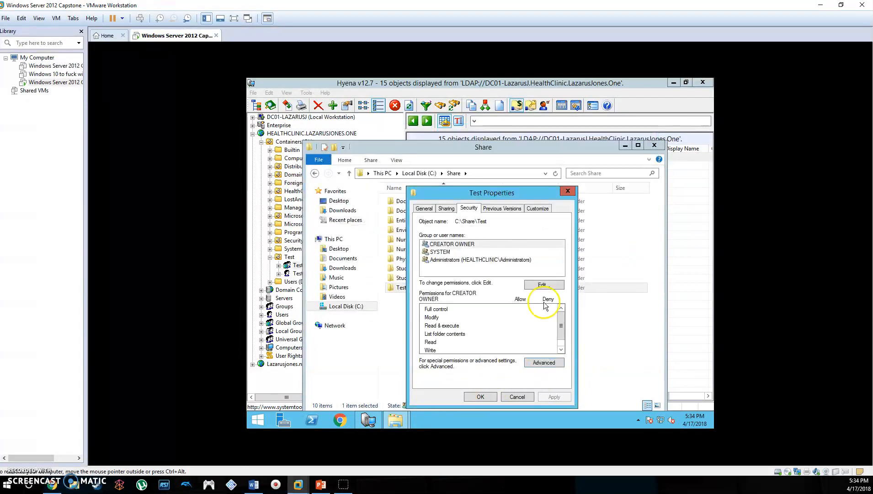
pyautogui.click(549, 282)
pyautogui.click(526, 311)
pyautogui.write('tes')
pyautogui.press('Return')
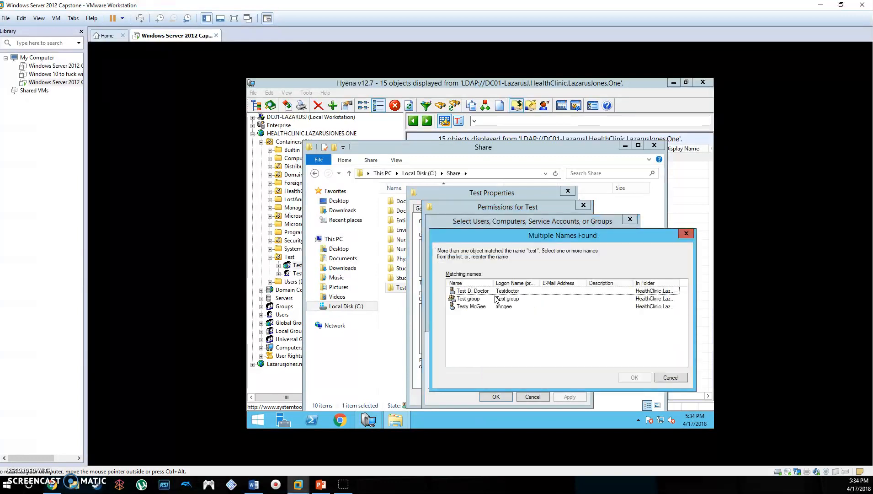
pyautogui.click(484, 300)
pyautogui.doubleClick(484, 300)
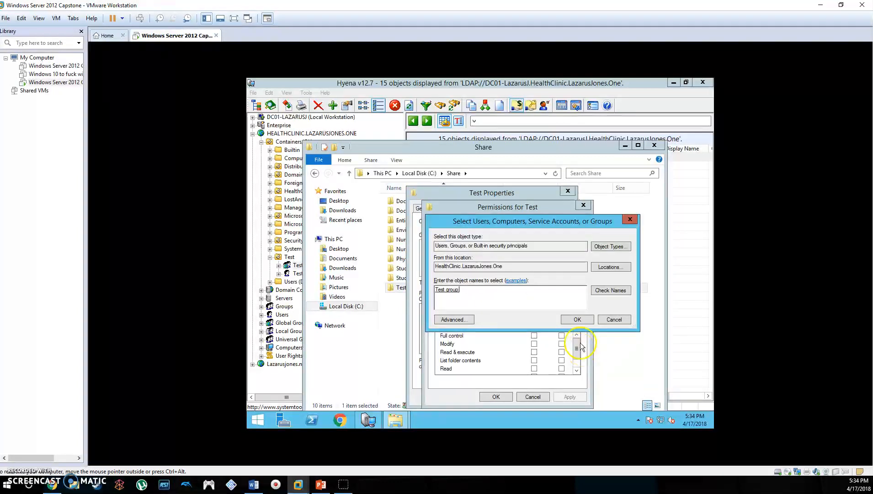
pyautogui.click(578, 318)
pyautogui.click(533, 343)
pyautogui.click(567, 397)
pyautogui.click(502, 396)
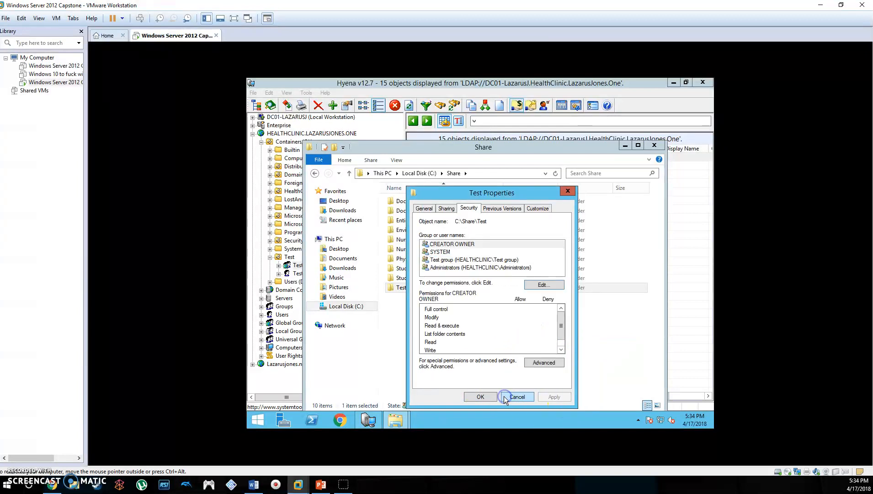
pyautogui.click(480, 397)
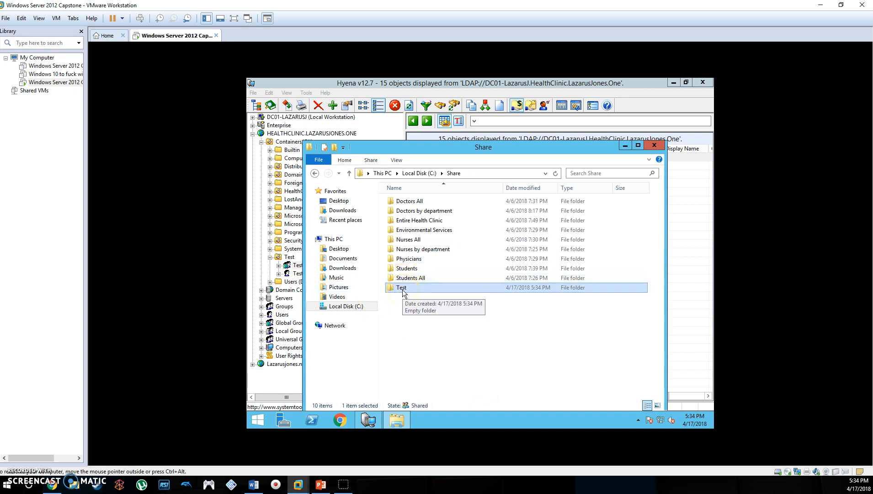
# Add a new computer account named 'Friendly' to the Test OU
pyautogui.click(287, 267)
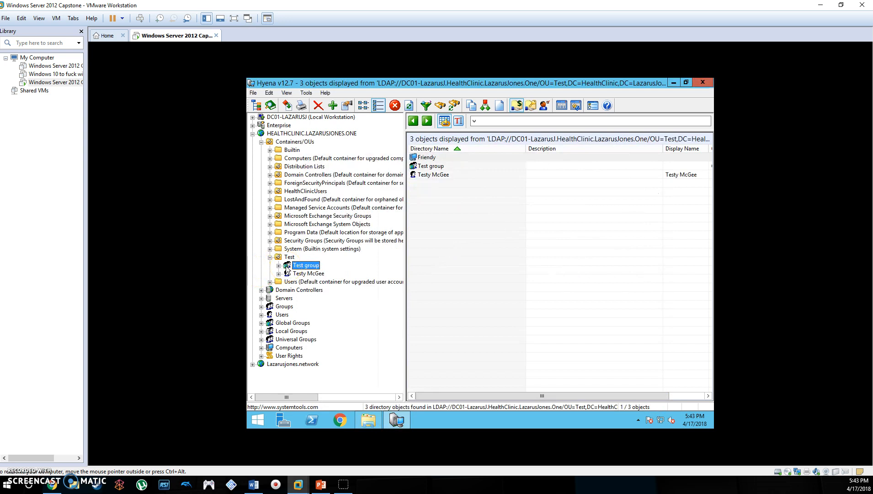
pyautogui.click(284, 269)
pyautogui.rightClick(289, 258)
pyautogui.moveTo(329, 325)
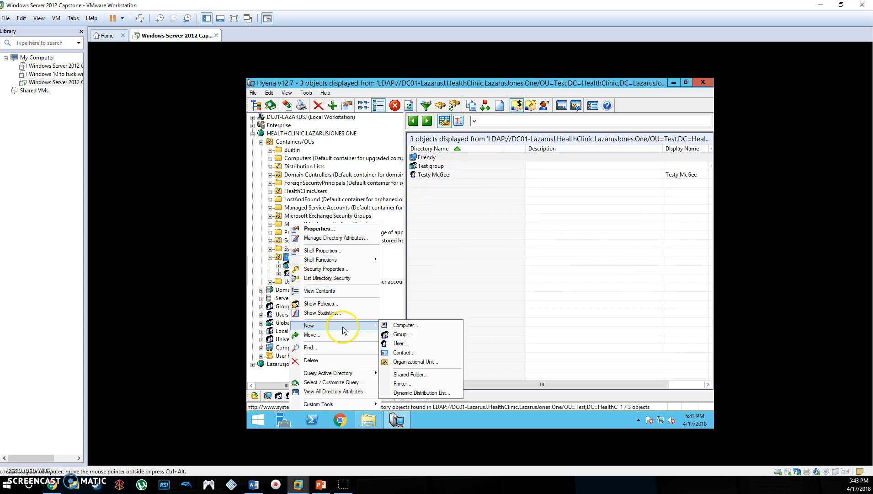
pyautogui.click(397, 327)
pyautogui.click(611, 248)
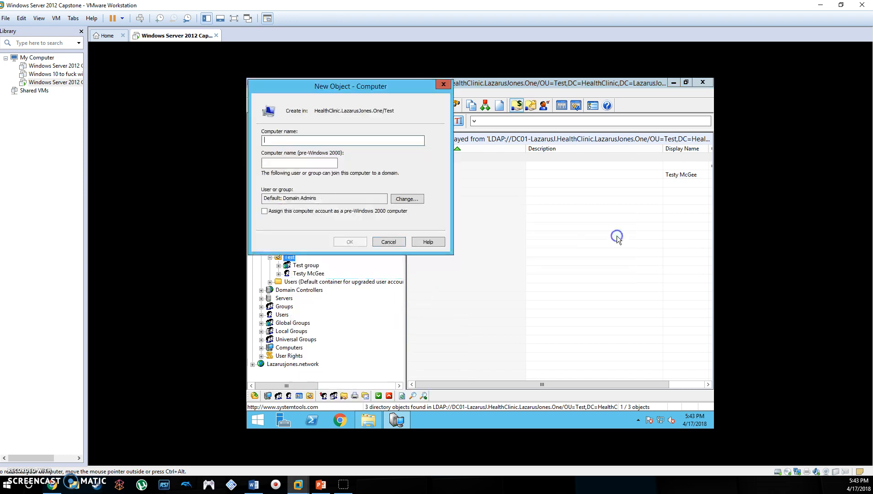
pyautogui.write('Friendly')
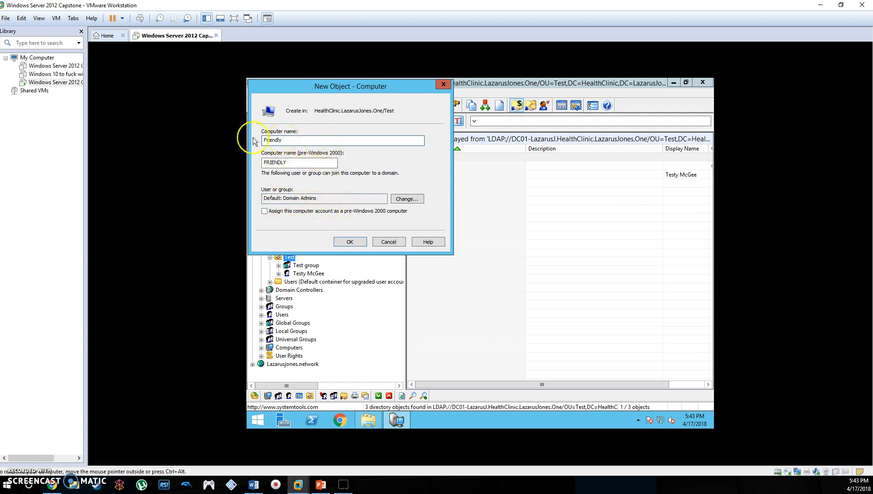
pyautogui.click(350, 242)
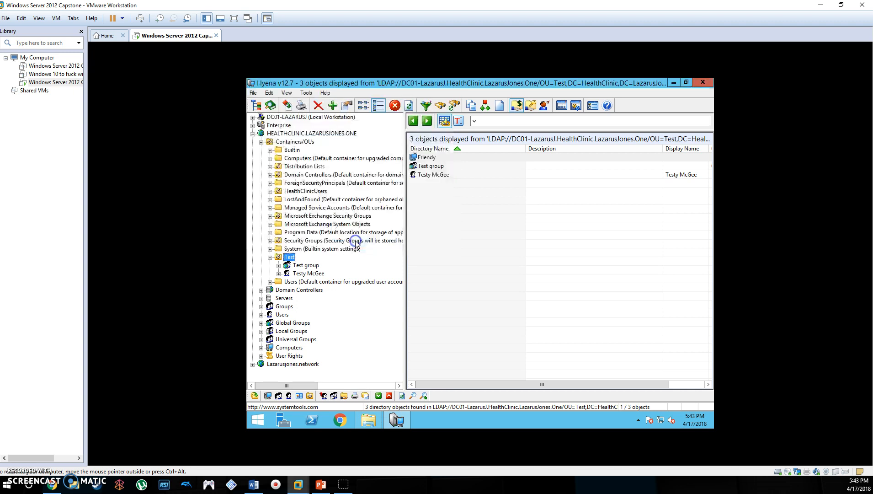
# Refresh the Test OU by collapsing and re-expanding it, and expand the Friendly computer's resources
pyautogui.click(270, 257)
pyautogui.click(271, 257)
pyautogui.doubleClick(308, 264)
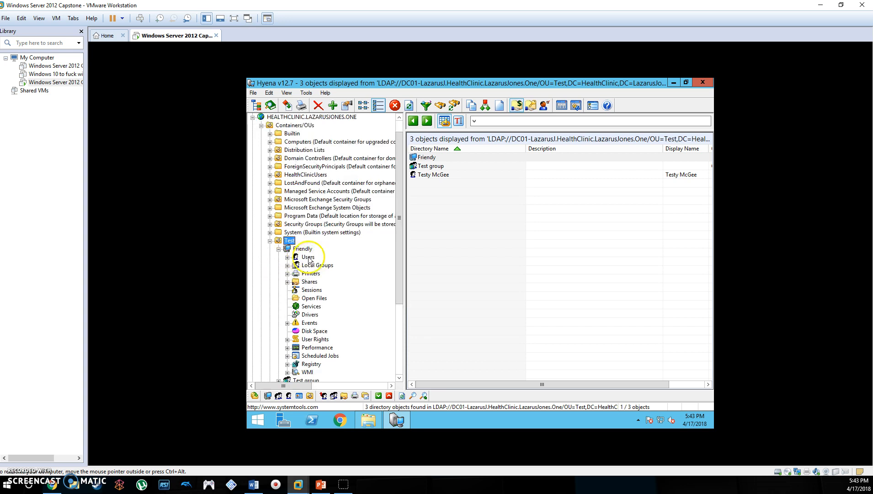
pyautogui.click(270, 241)
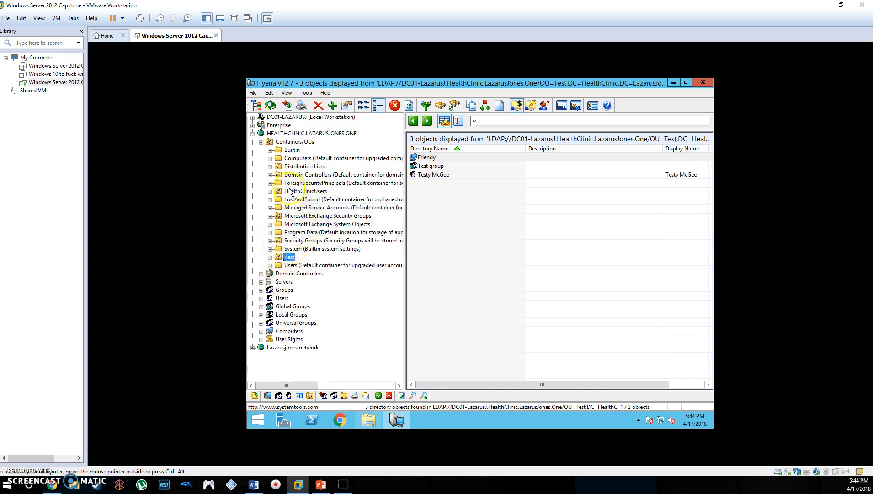
# Turn on Exchange 2007 and later integration in Settings, then re-expand Test and select the test user
pyautogui.click(307, 93)
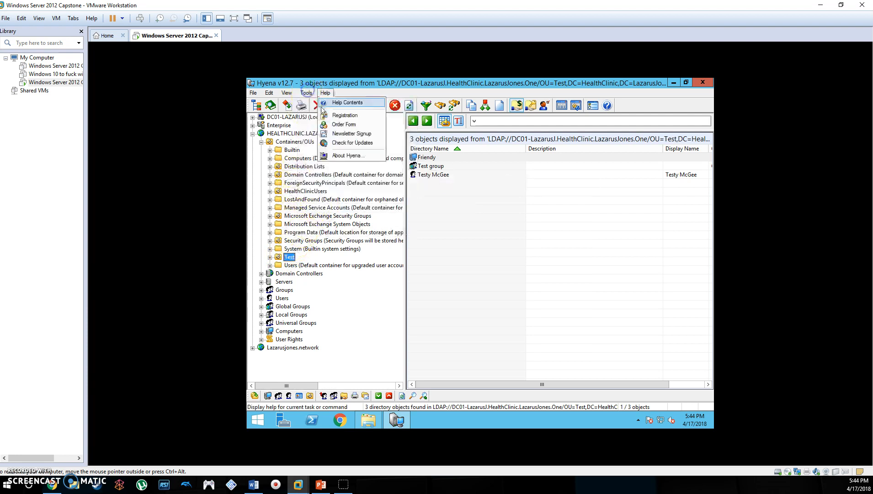
pyautogui.click(328, 190)
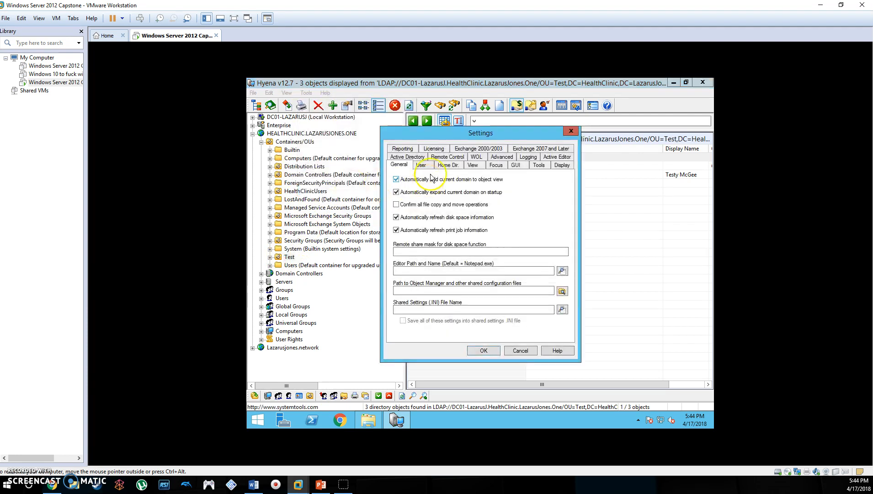
pyautogui.click(541, 164)
pyautogui.click(403, 180)
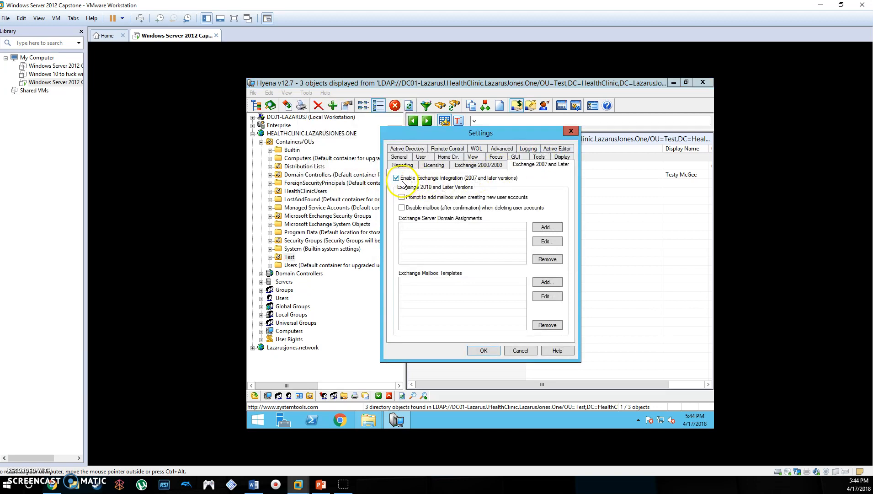
pyautogui.click(571, 131)
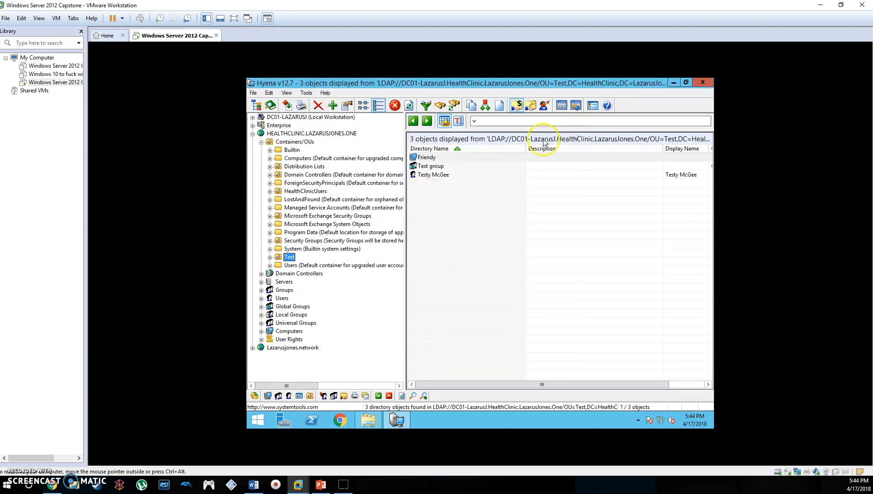
pyautogui.click(270, 256)
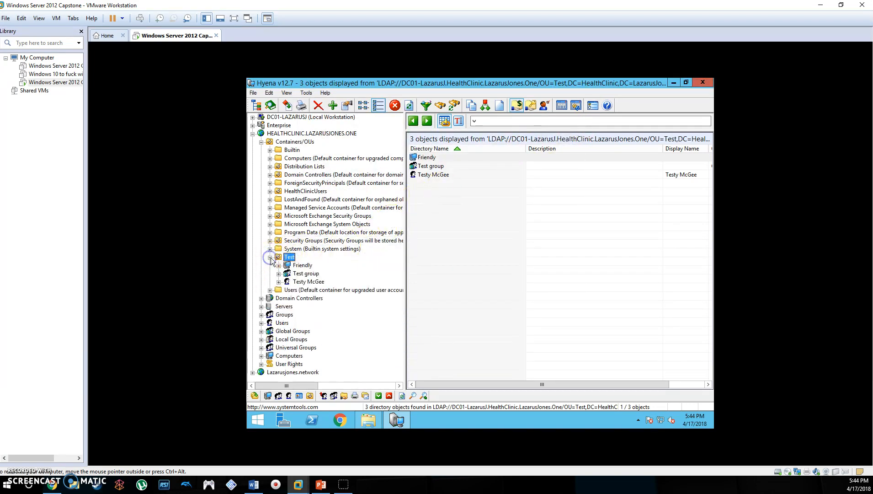
pyautogui.click(305, 281)
pyautogui.rightClick(305, 281)
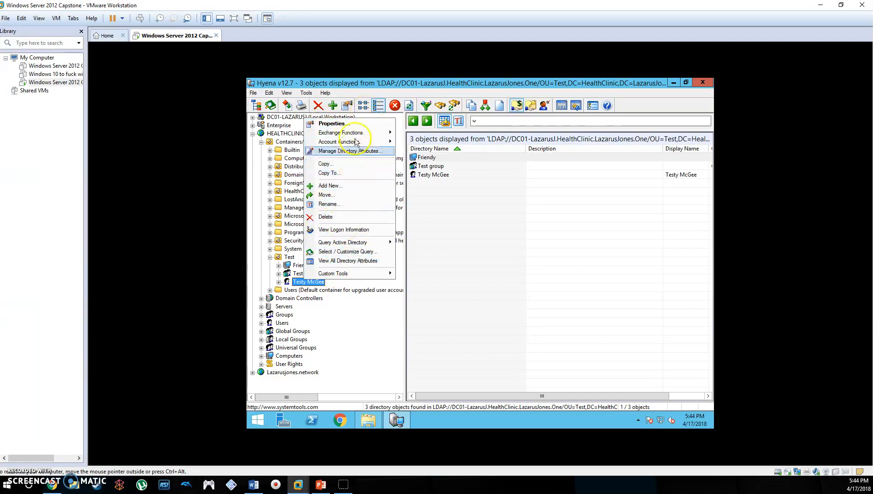
pyautogui.moveTo(359, 133)
pyautogui.click(414, 142)
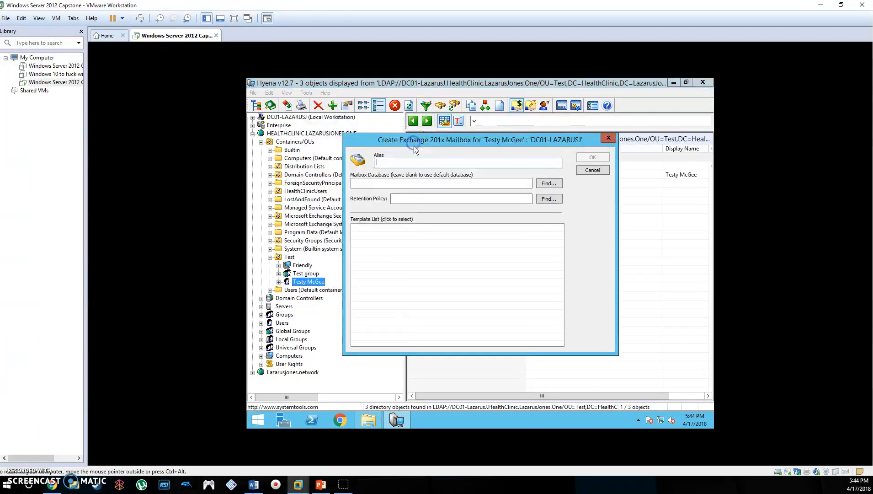
pyautogui.write('tmcee@whatever')
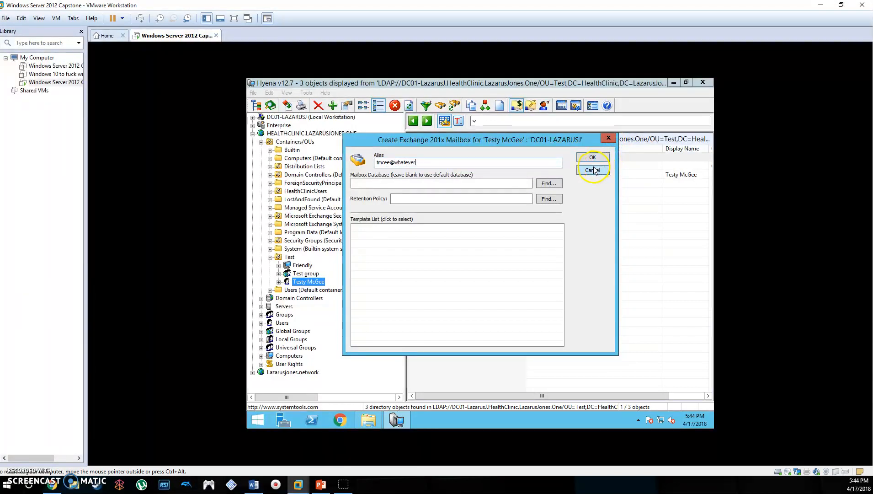
pyautogui.click(608, 138)
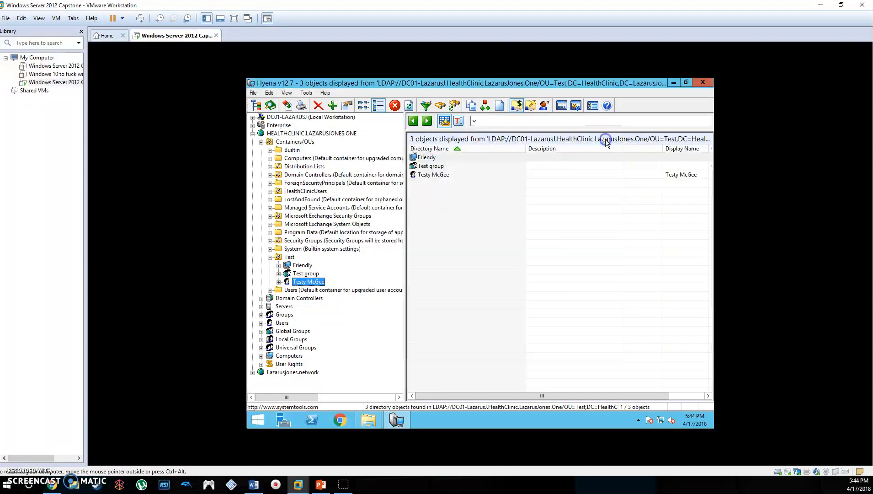